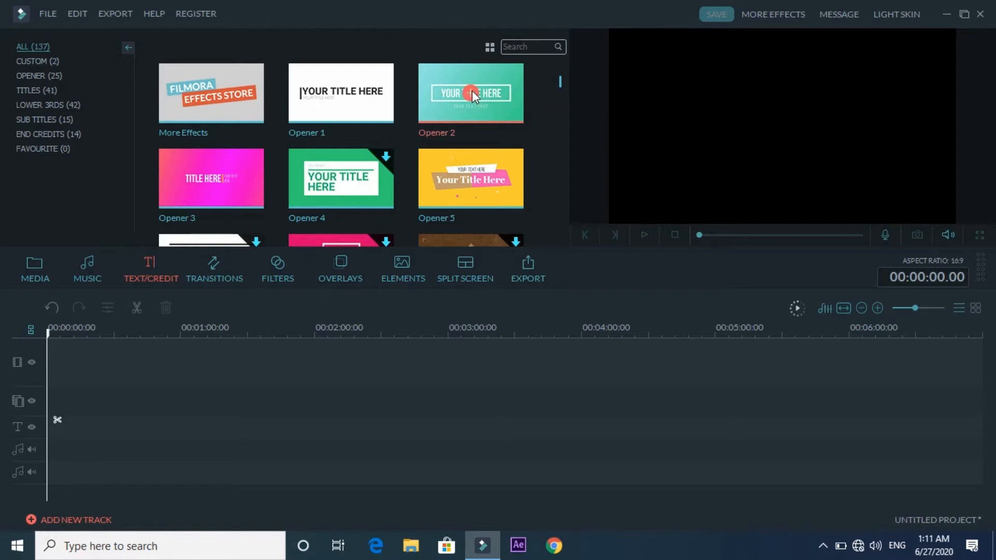
- Add the Opener 2 title at the timeline start, replacing its main text with "Learn Filmora" centred in the white frame
{"action": "left_click", "coordinate": [470, 93]}
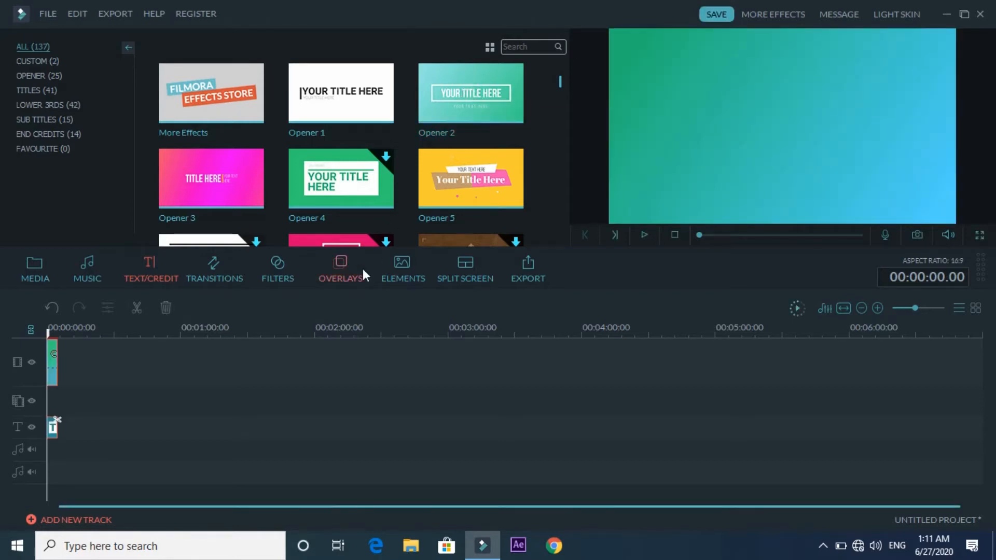
{"action": "key", "text": "space"}
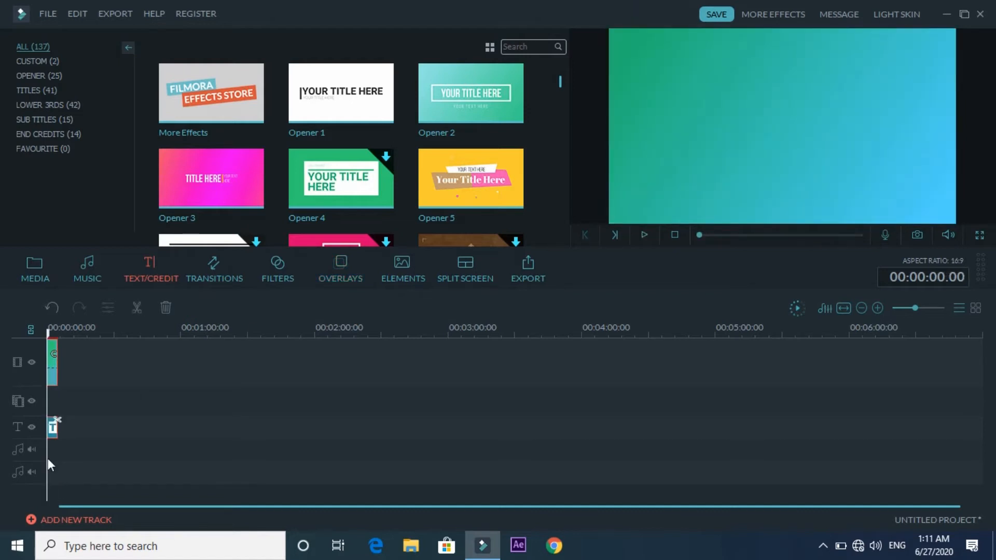
{"action": "double_click", "coordinate": [52, 428]}
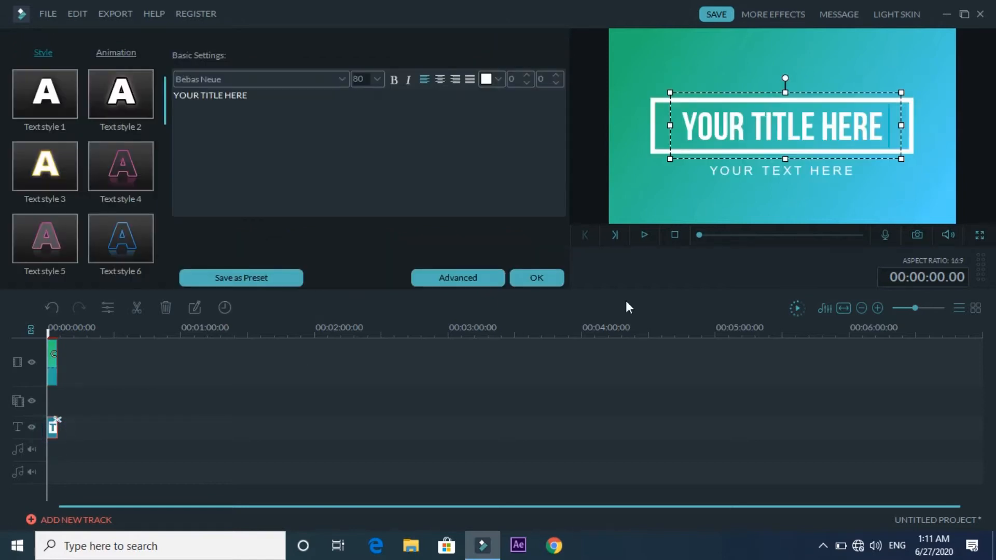
{"action": "left_click", "coordinate": [783, 130]}
{"action": "key", "text": "ctrl+a"}
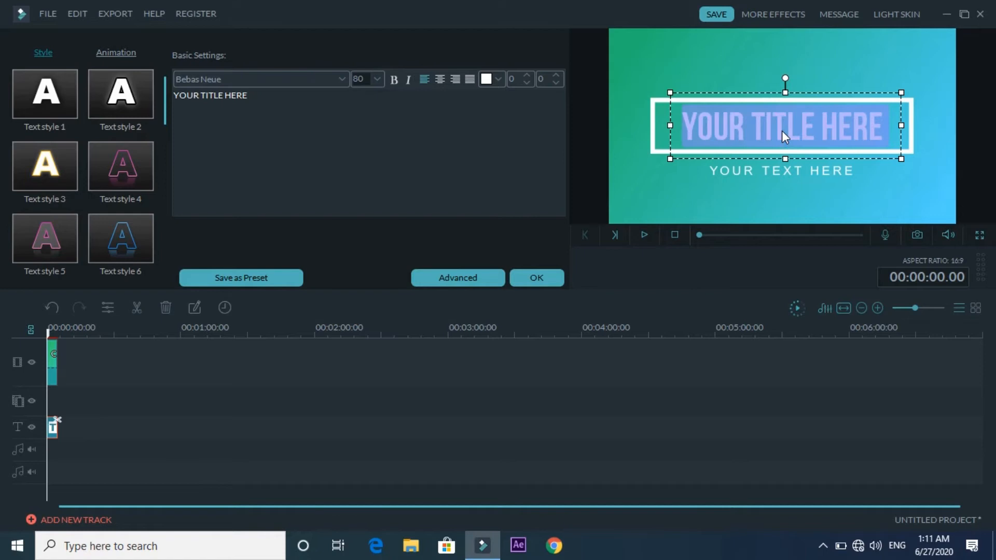
{"action": "type", "text": "L"}
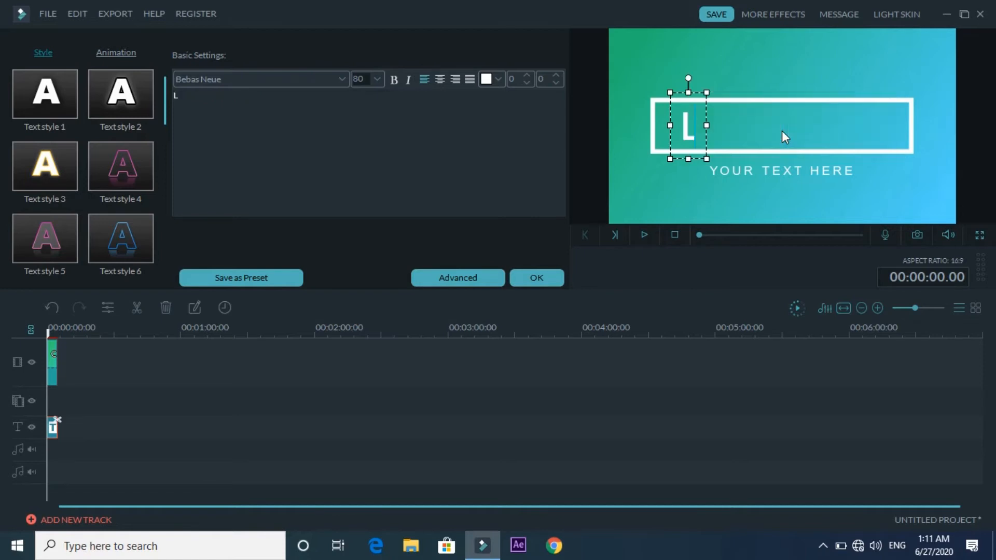
{"action": "type", "text": "earn Filmora"}
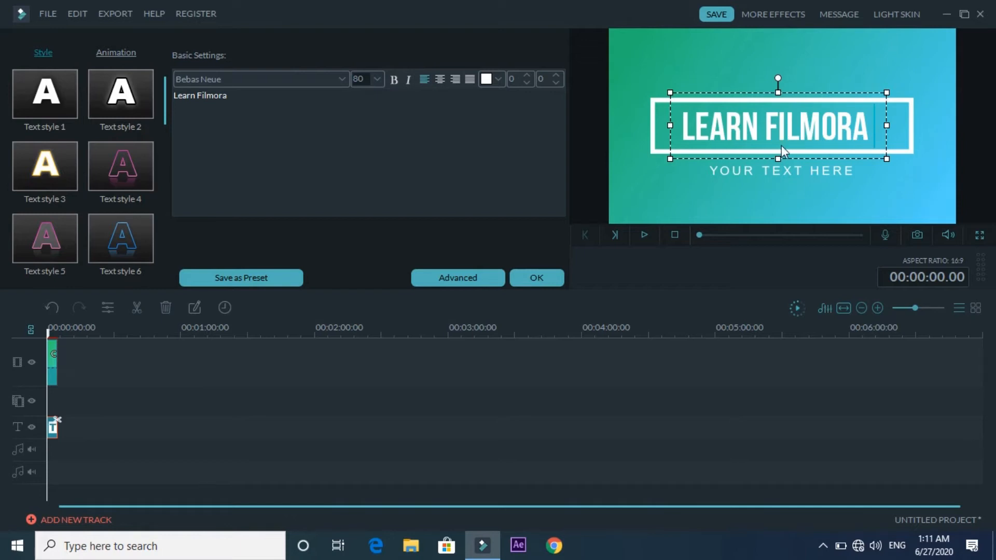
{"action": "left_click_drag", "start_coordinate": [783, 156], "coordinate": [788, 159]}
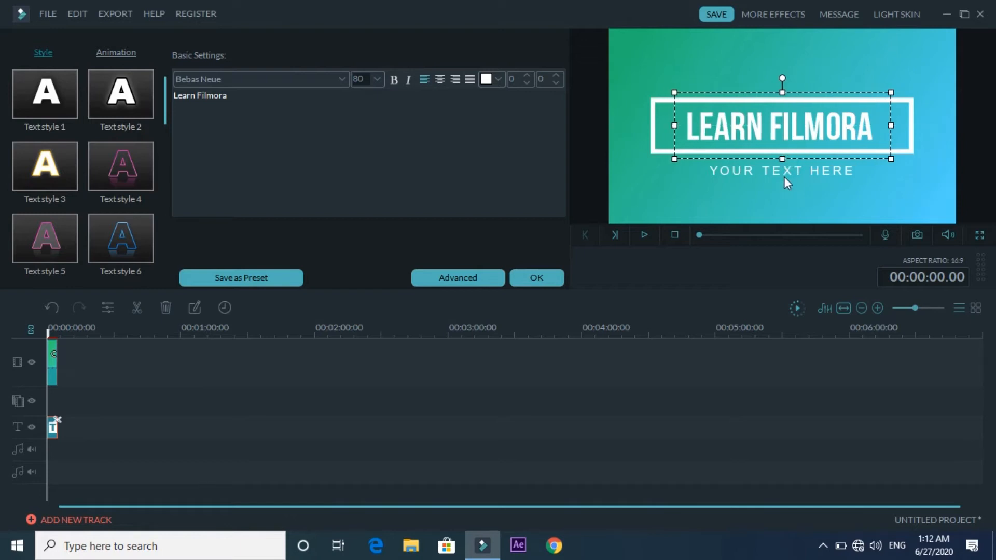
- Replace the opener's subtitle text with "With Excellence Academy"
{"action": "left_click", "coordinate": [783, 177]}
{"action": "key", "text": "ctrl+a"}
{"action": "type", "text": "W"}
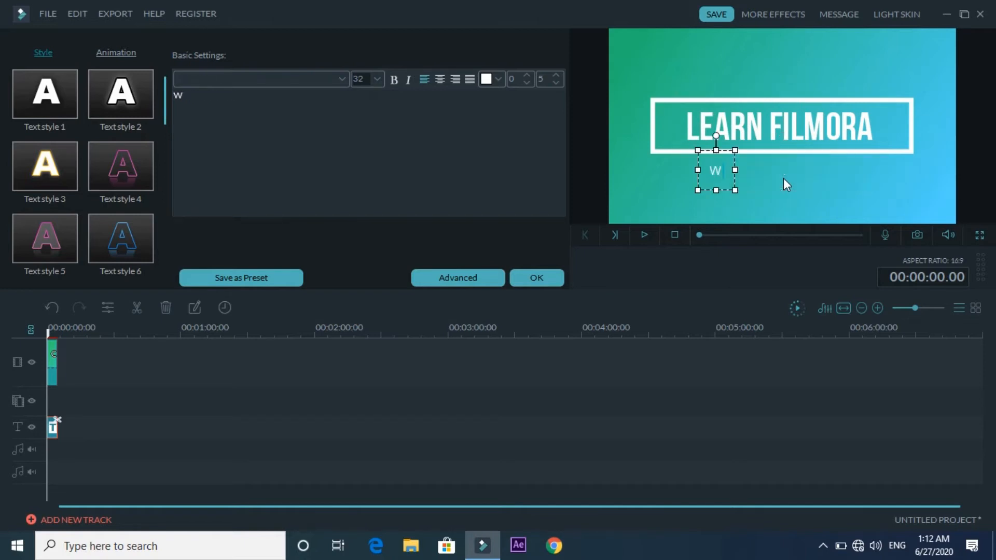
{"action": "type", "text": "ith Excel"}
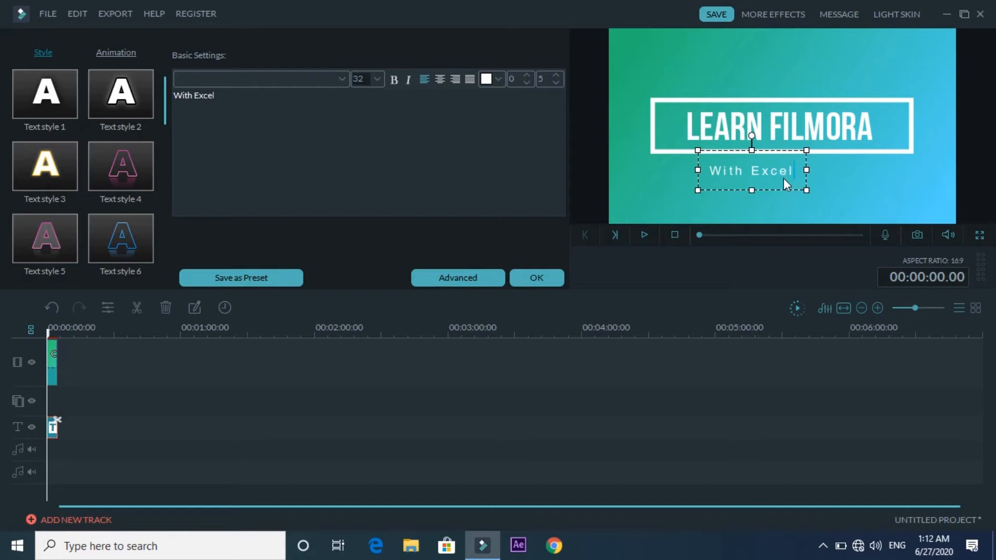
{"action": "type", "text": "lence Acadey"}
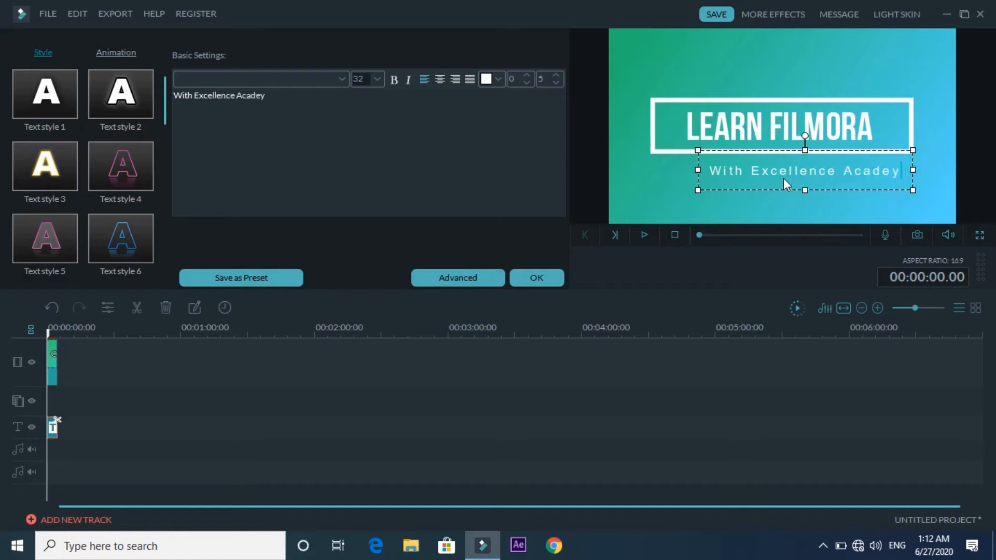
{"action": "key", "text": "BackSpace"}
{"action": "type", "text": "myy"}
{"action": "key", "text": "BackSpace"}
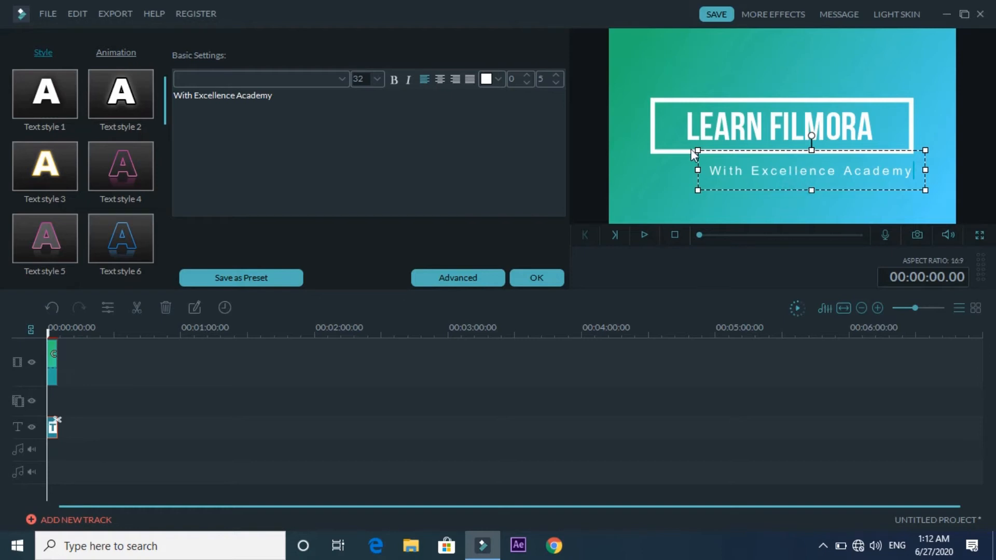
- Centre the "With Excellence Academy" subtitle beneath the framed title and apply the text edits
{"action": "left_click", "coordinate": [682, 170]}
{"action": "left_click", "coordinate": [735, 167]}
{"action": "left_click_drag", "start_coordinate": [743, 148], "coordinate": [713, 148]}
{"action": "left_click", "coordinate": [220, 347]}
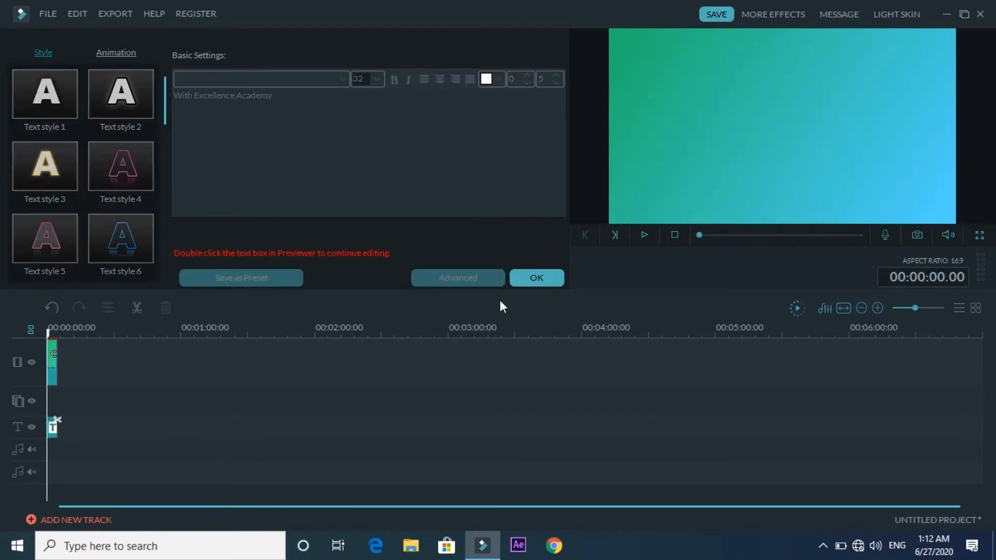
{"action": "left_click", "coordinate": [526, 286]}
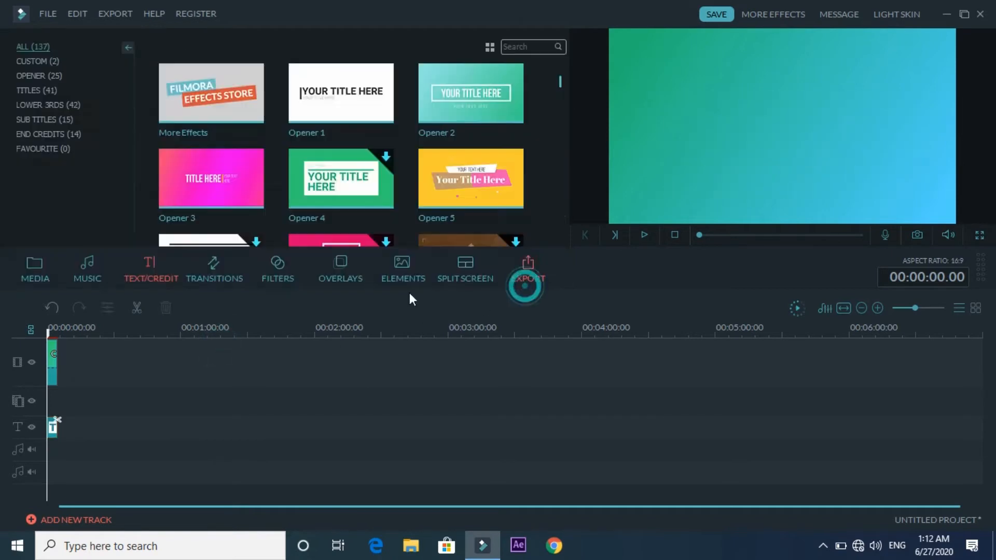
- Import the 25th ANNIVERSARY audio file from the Downloads folder and place it on the first audio track at the timeline start
{"action": "left_click", "coordinate": [38, 278]}
{"action": "left_click", "coordinate": [359, 147]}
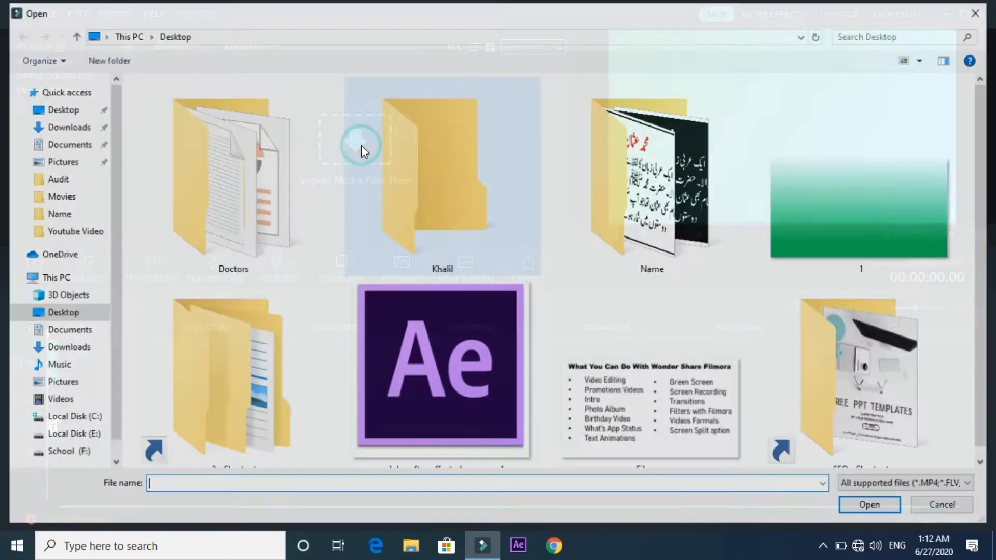
{"action": "left_click", "coordinate": [78, 126]}
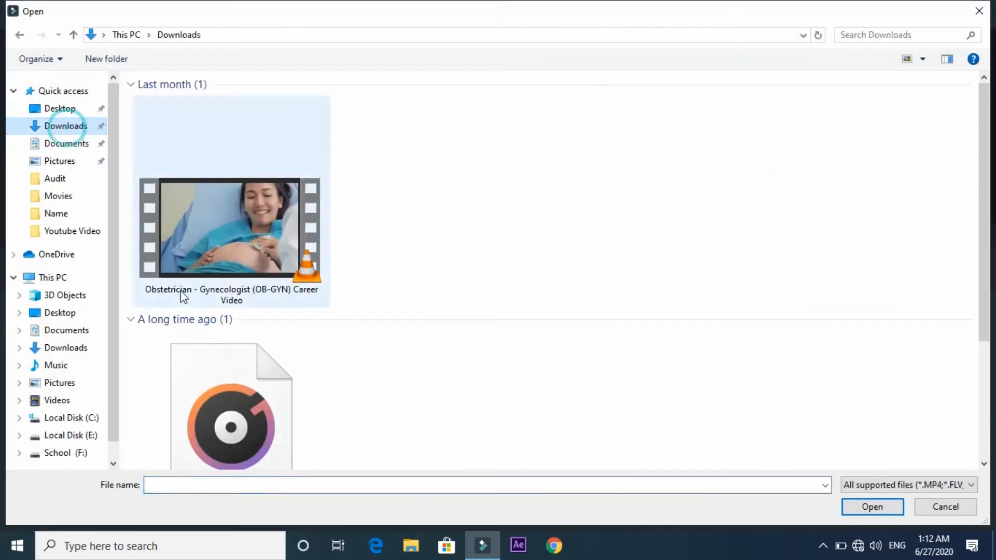
{"action": "double_click", "coordinate": [211, 394]}
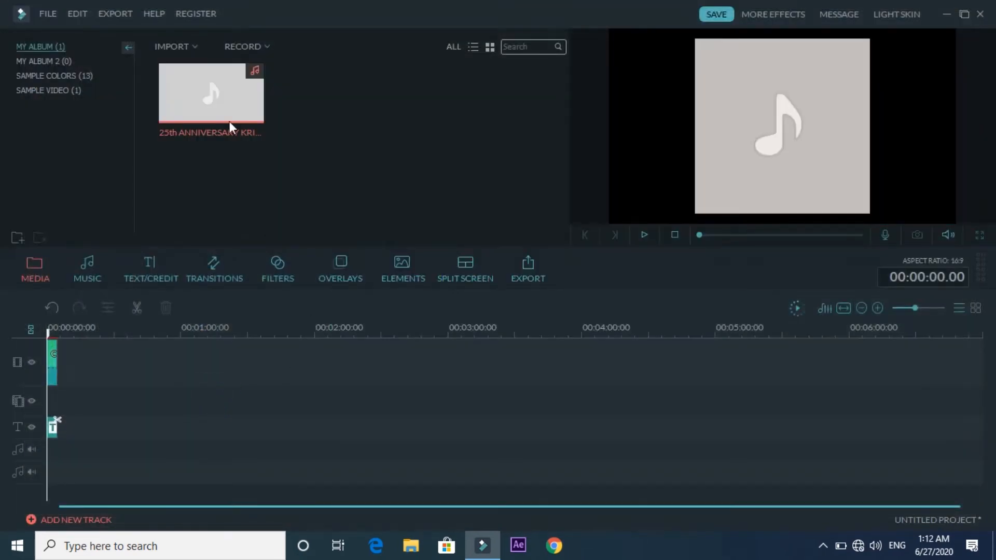
{"action": "left_click", "coordinate": [210, 92]}
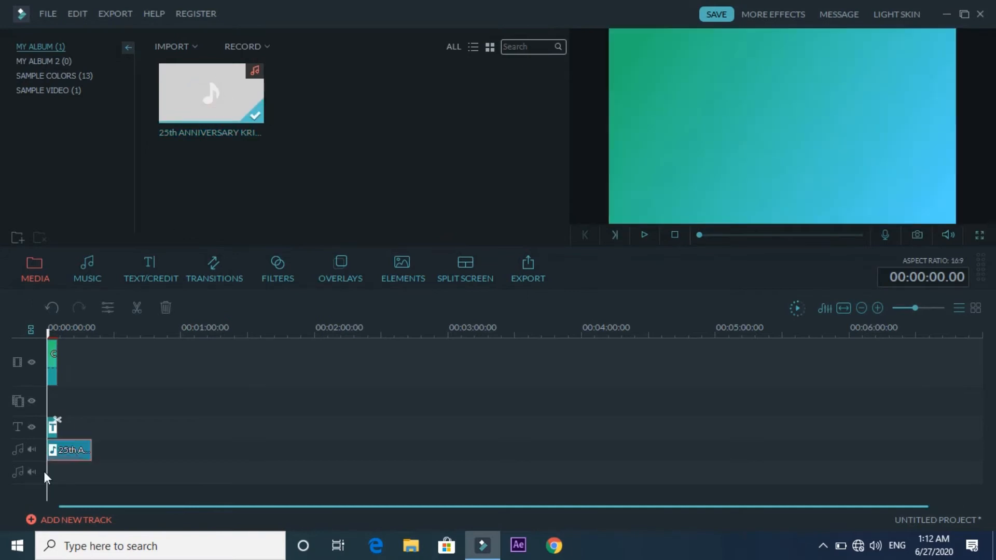
- Split the audio clip at 00:00:04.22, where the opener ends, and delete the remaining part
{"action": "left_click_drag", "start_coordinate": [50, 333], "coordinate": [58, 340]}
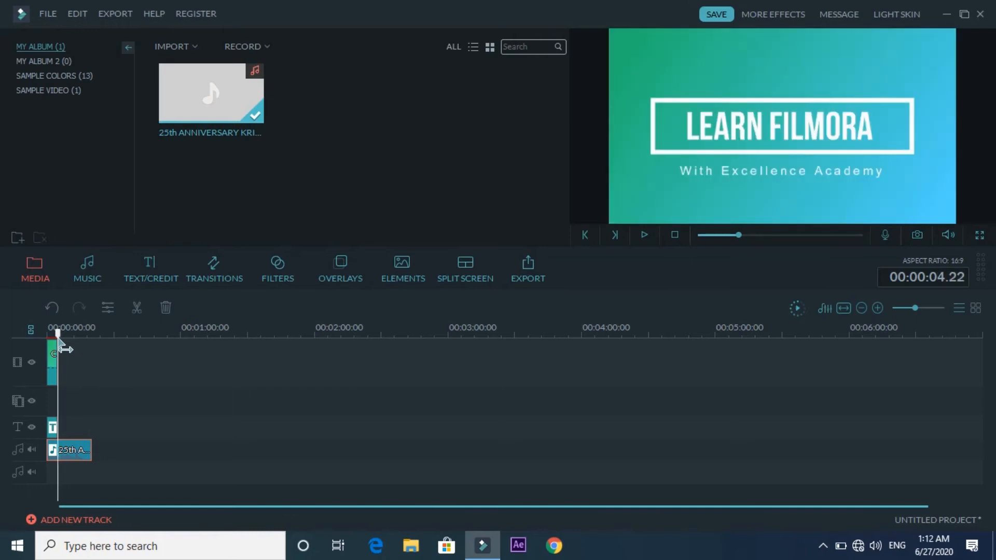
{"action": "left_click", "coordinate": [136, 308]}
{"action": "left_click", "coordinate": [84, 438]}
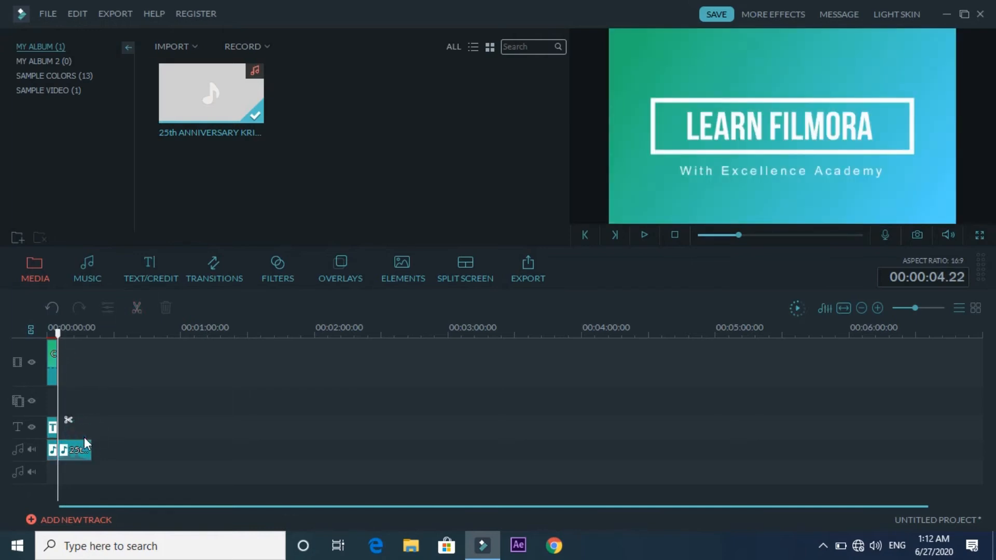
{"action": "left_click", "coordinate": [86, 449]}
{"action": "key", "text": "Delete"}
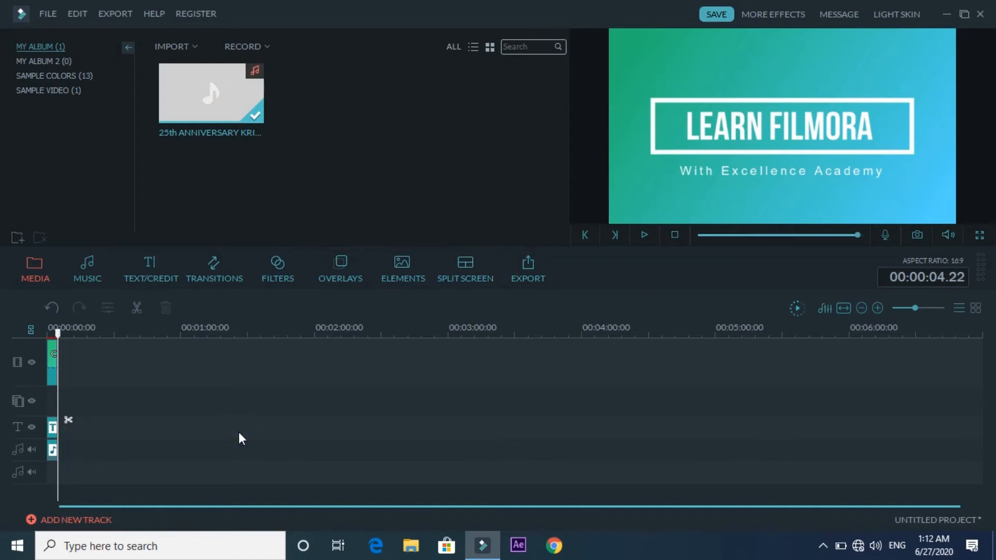
- Play the opener with its music from the beginning and preview it in full screen
{"action": "key", "text": "Home"}
{"action": "key", "text": "space"}
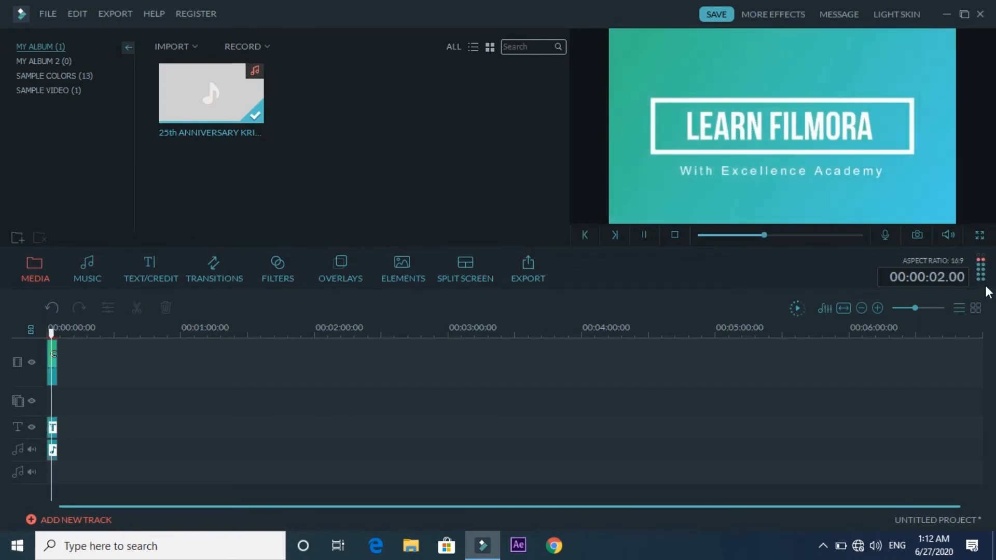
{"action": "left_click", "coordinate": [979, 235]}
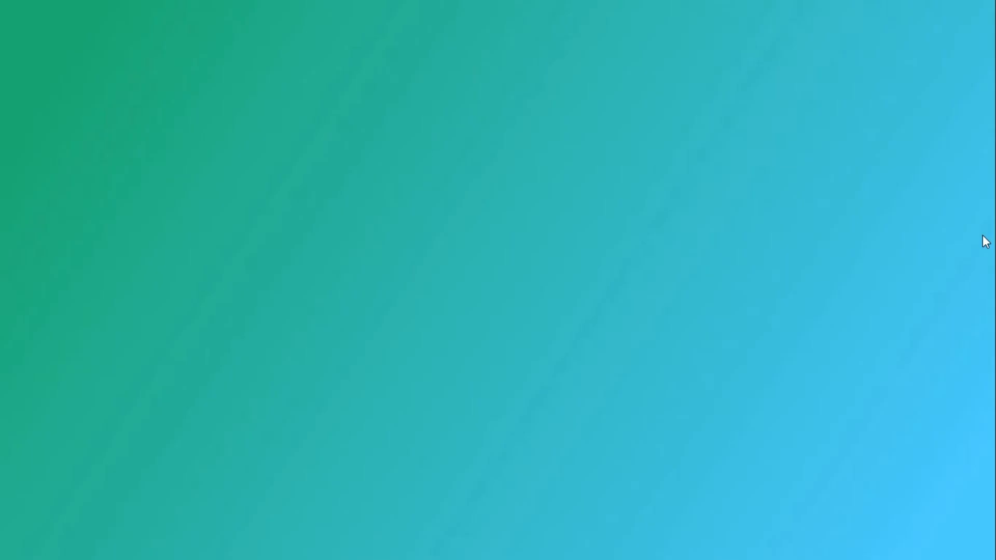
{"action": "key", "text": "Escape"}
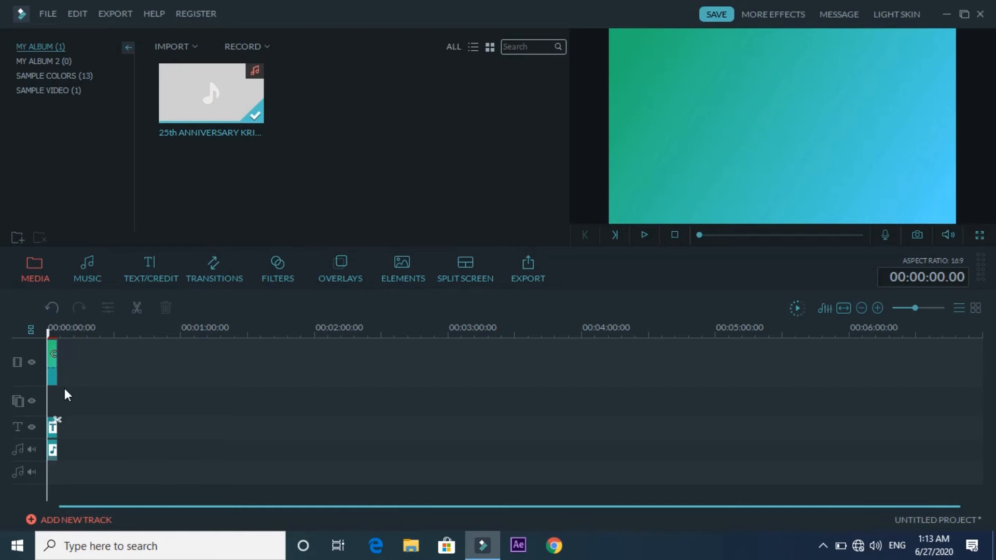
- Add the Opener 1 title at 00:00:05.00, directly after the first opener
{"action": "left_click_drag", "start_coordinate": [49, 331], "coordinate": [57, 330]}
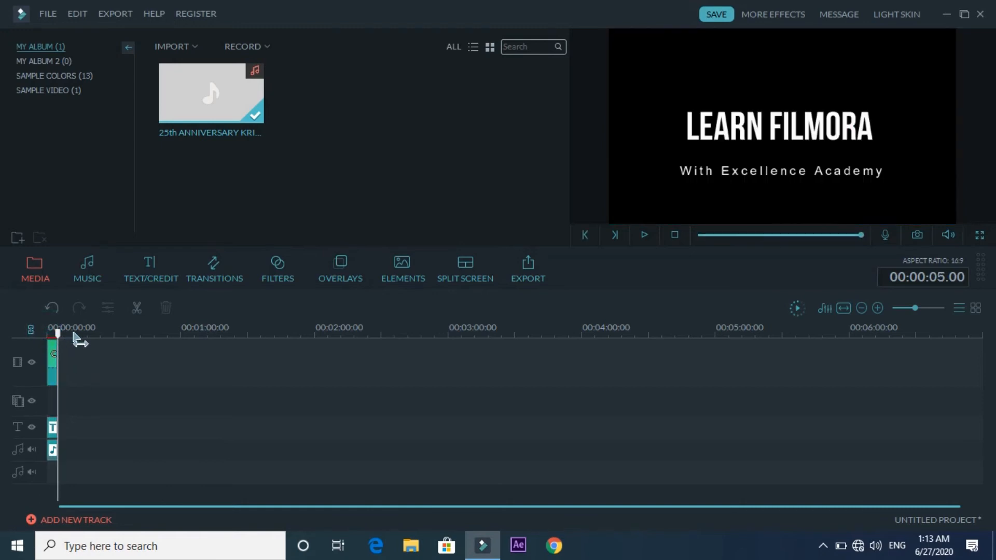
{"action": "left_click", "coordinate": [158, 272]}
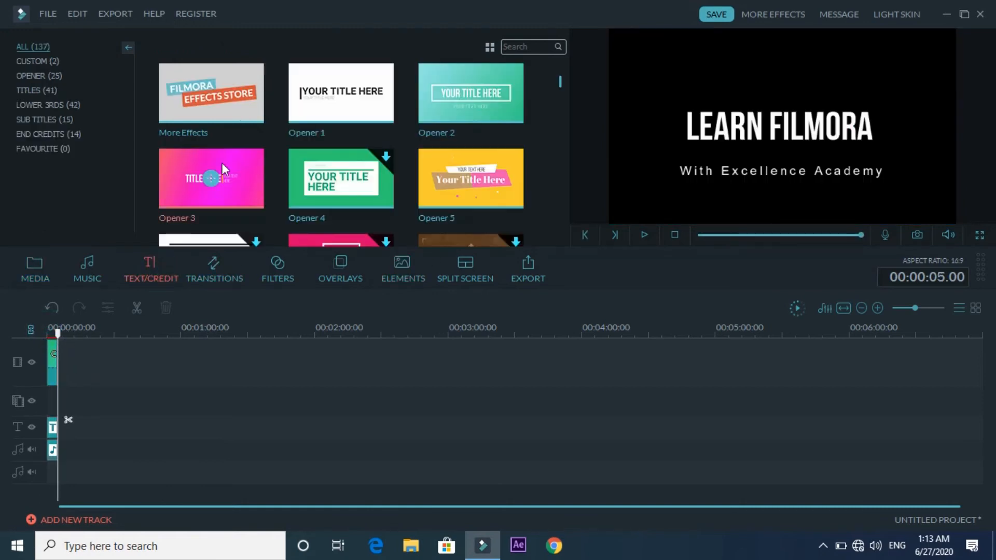
{"action": "left_click", "coordinate": [347, 98]}
{"action": "left_click", "coordinate": [345, 95]}
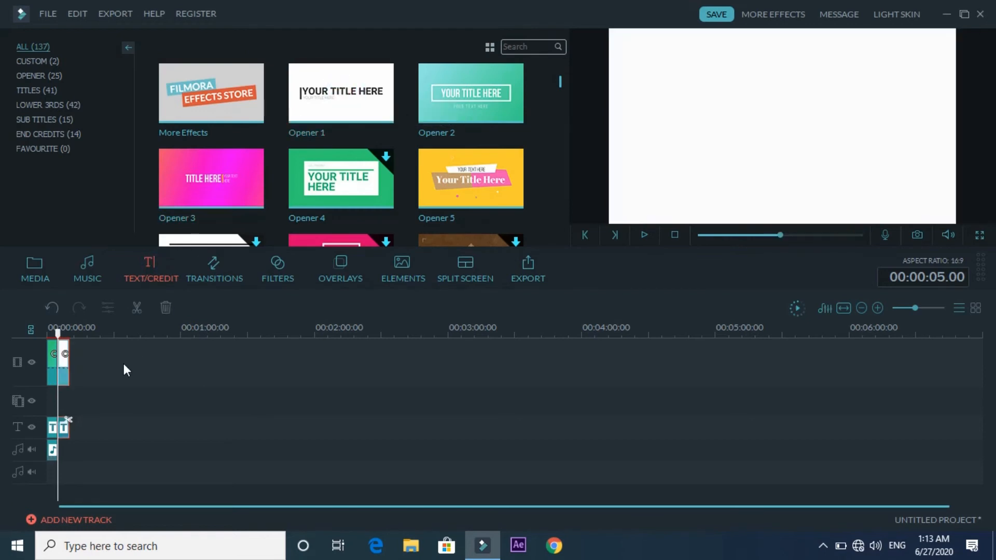
- Replace the Opener 1 main title with "Online Video Courses" and shrink it to fit within the frame
{"action": "double_click", "coordinate": [63, 429]}
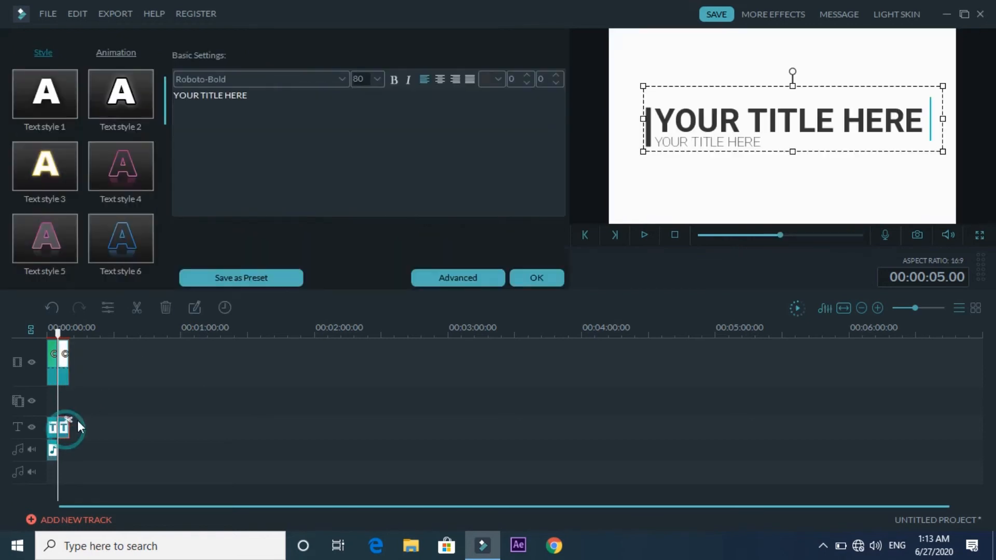
{"action": "double_click", "coordinate": [864, 125]}
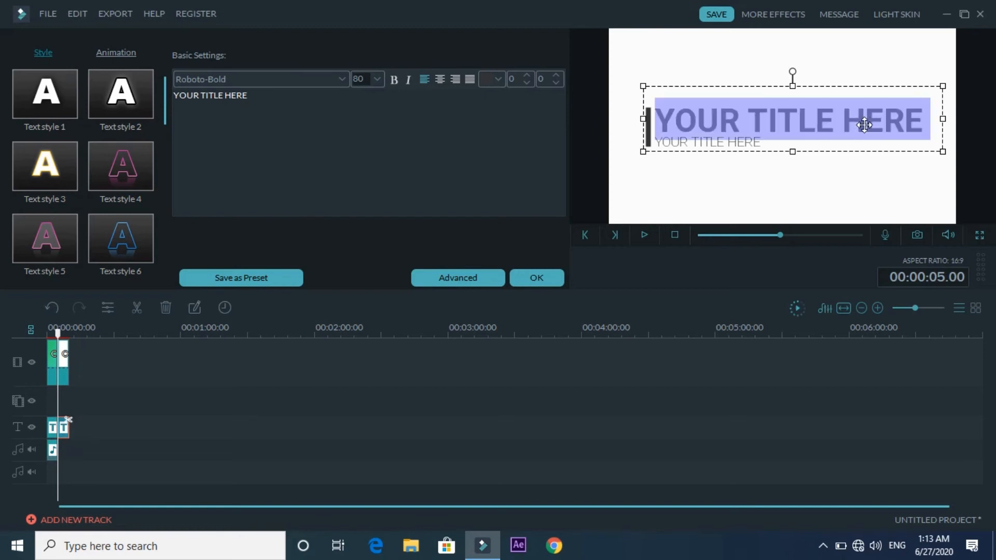
{"action": "type", "text": "Like"}
{"action": "key", "text": "BackSpace"}
{"action": "key", "text": "BackSpace"}
{"action": "key", "text": "BackSpace"}
{"action": "key", "text": "BackSpace"}
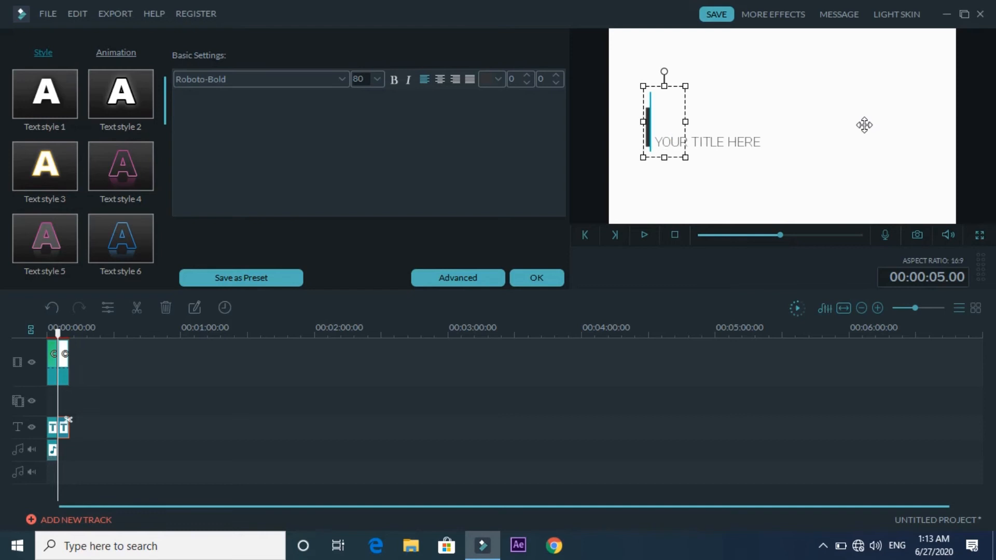
{"action": "type", "text": "Online Vi"}
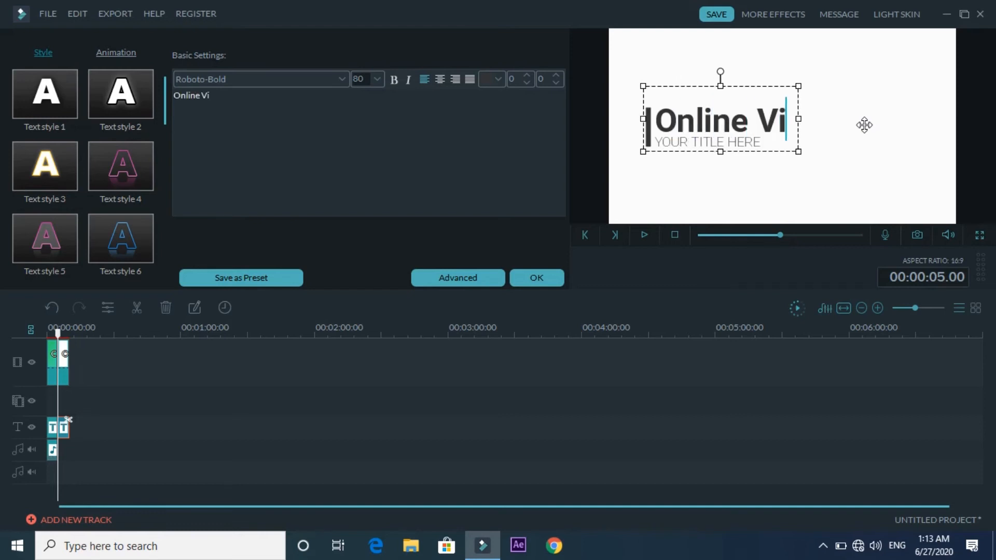
{"action": "type", "text": "deo Courses"}
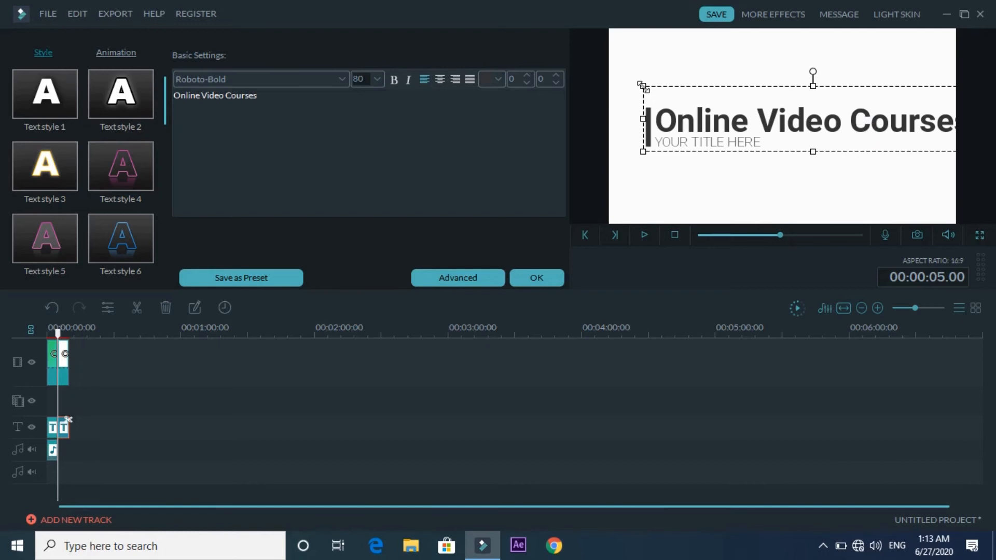
{"action": "left_click_drag", "start_coordinate": [643, 87], "coordinate": [674, 90]}
{"action": "left_click", "coordinate": [695, 169]}
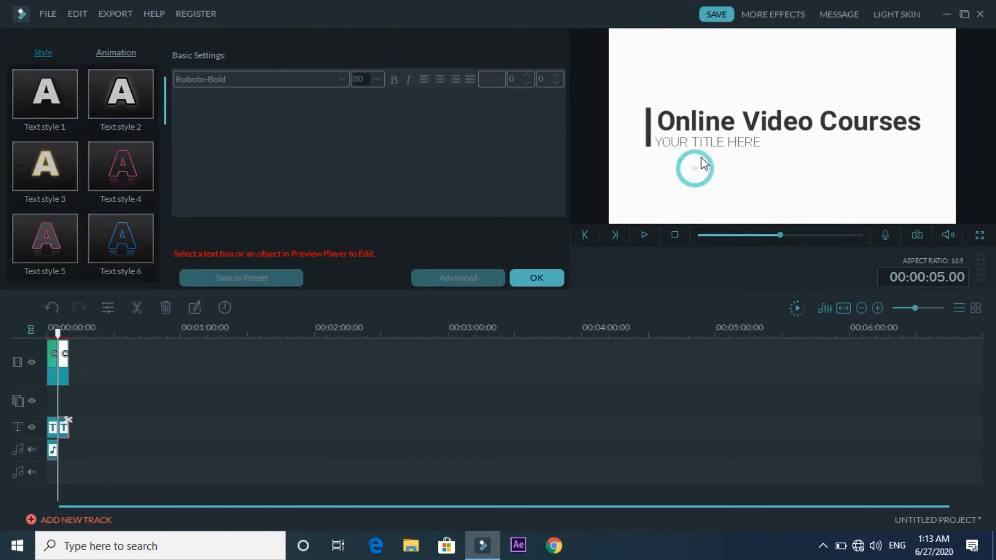
- Replace the placeholder subtitle below "Online Video Courses" with "With Excellence Academy"
{"action": "left_click", "coordinate": [708, 145]}
{"action": "double_click", "coordinate": [708, 145]}
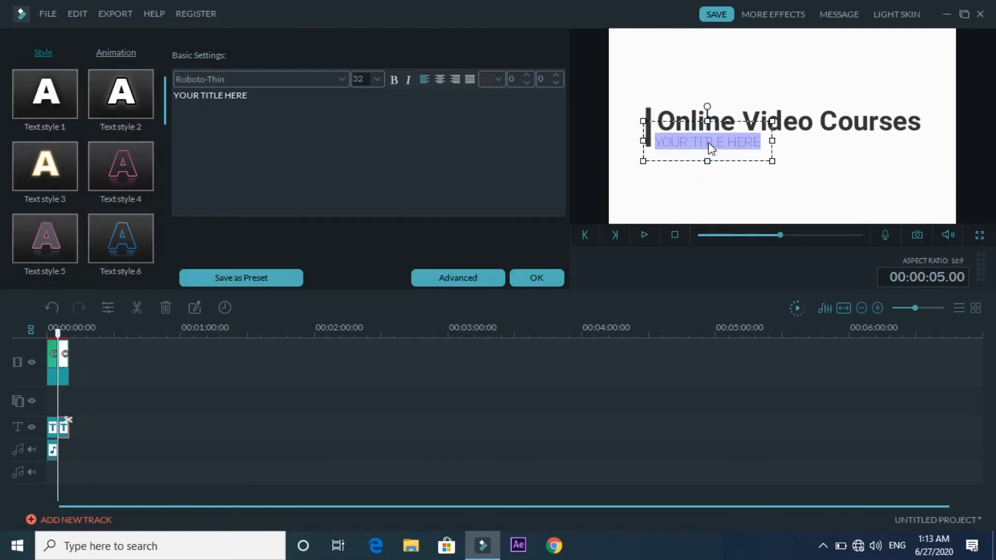
{"action": "type", "text": "W"}
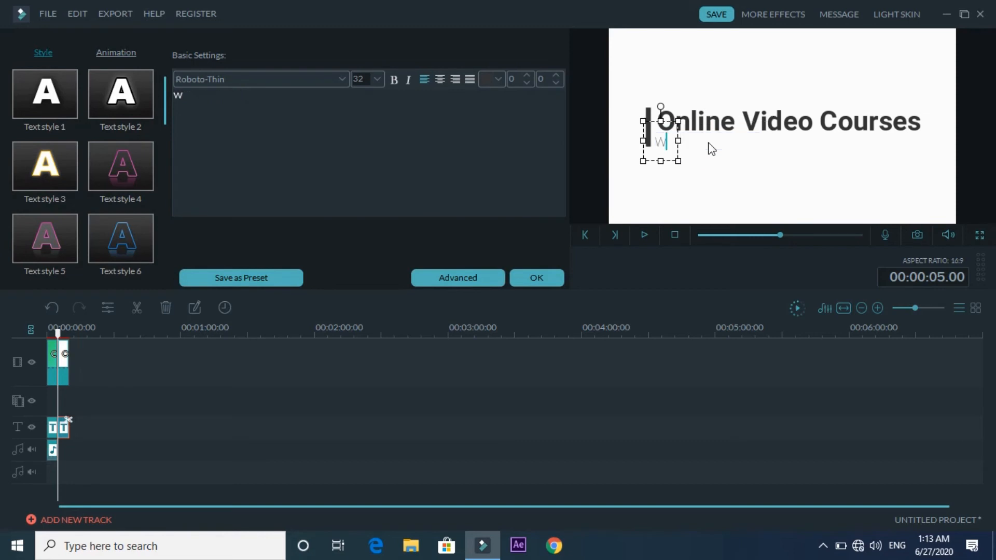
{"action": "type", "text": "ith Excell"}
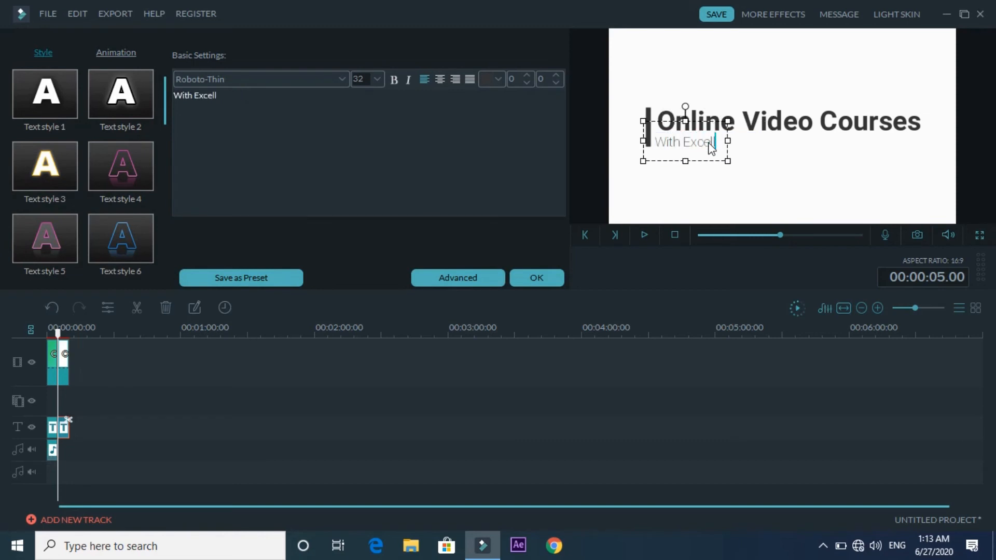
{"action": "type", "text": "ence Academy"}
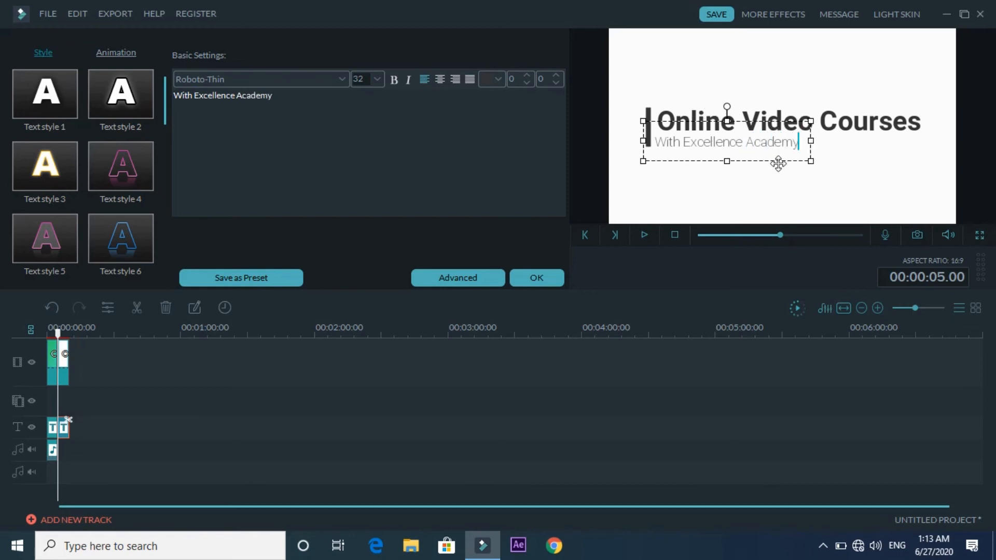
- Enlarge the "With Excellence Academy" subtitle, shift it slightly to align beneath the main title, and accept the title edits
{"action": "left_click_drag", "start_coordinate": [811, 161], "coordinate": [852, 165]}
{"action": "left_click_drag", "start_coordinate": [818, 123], "coordinate": [826, 121]}
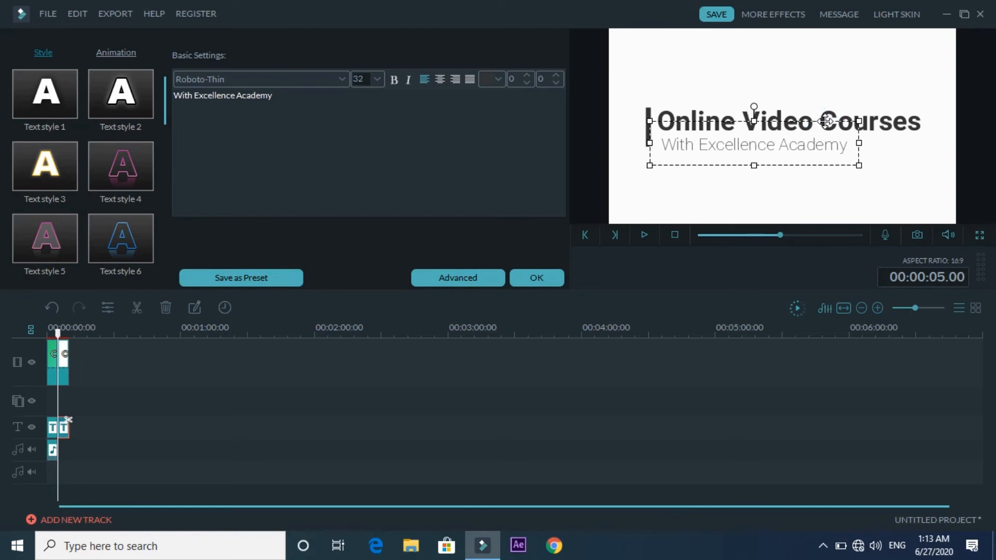
{"action": "left_click", "coordinate": [850, 181]}
{"action": "left_click", "coordinate": [529, 281]}
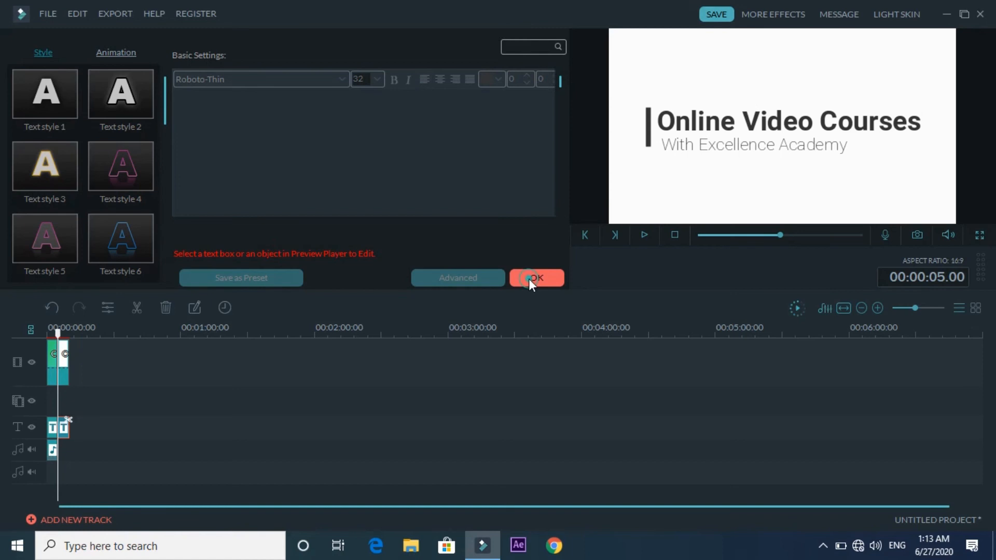
- Copy the trimmed music clip and paste it at 00:00:05.14, beneath the second opener
{"action": "left_click", "coordinate": [51, 453]}
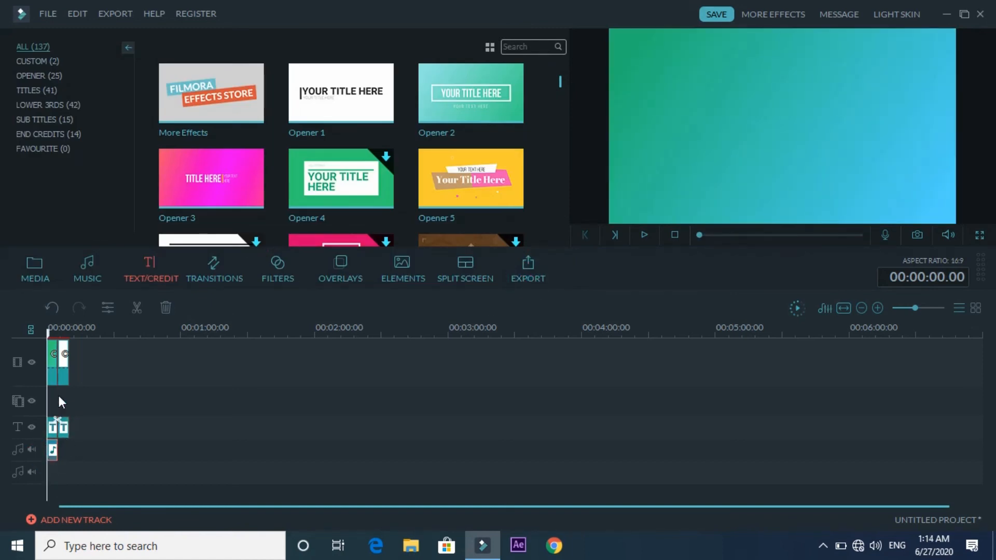
{"action": "left_click_drag", "start_coordinate": [56, 337], "coordinate": [60, 337]}
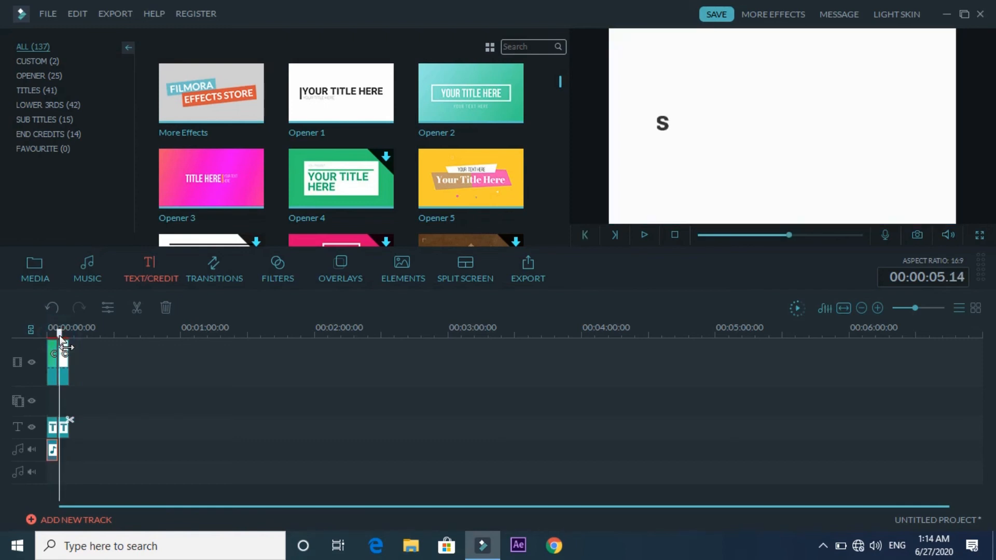
{"action": "key", "text": "ctrl+v"}
- Play the second opener with its music, preview it in full screen, and return to the editor
{"action": "left_click", "coordinate": [116, 377]}
{"action": "key", "text": "space"}
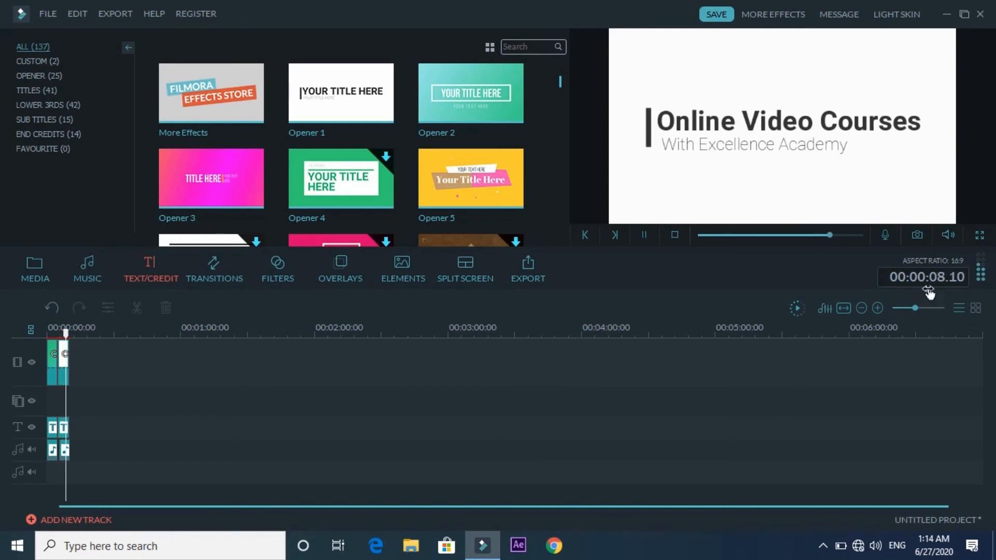
{"action": "left_click", "coordinate": [979, 234]}
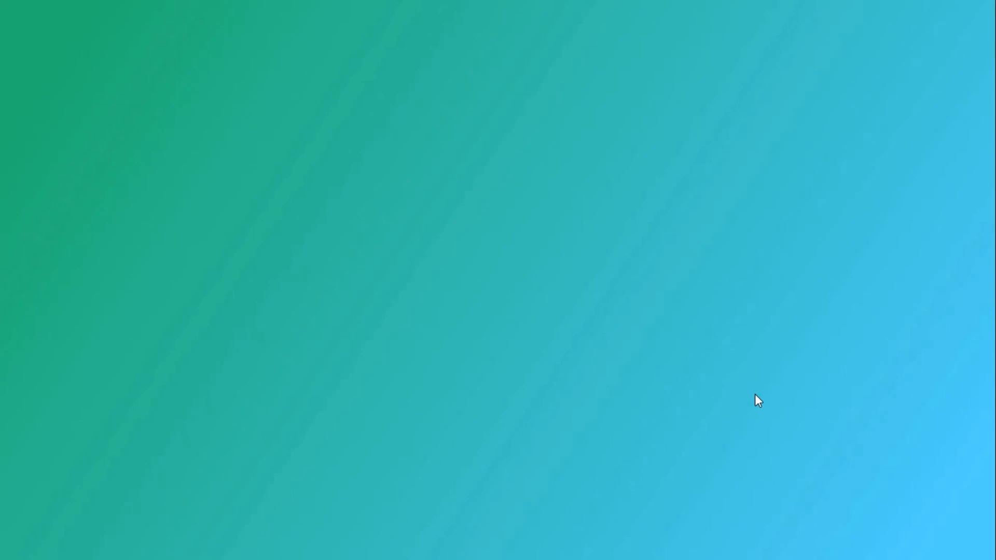
{"action": "left_click", "coordinate": [755, 394]}
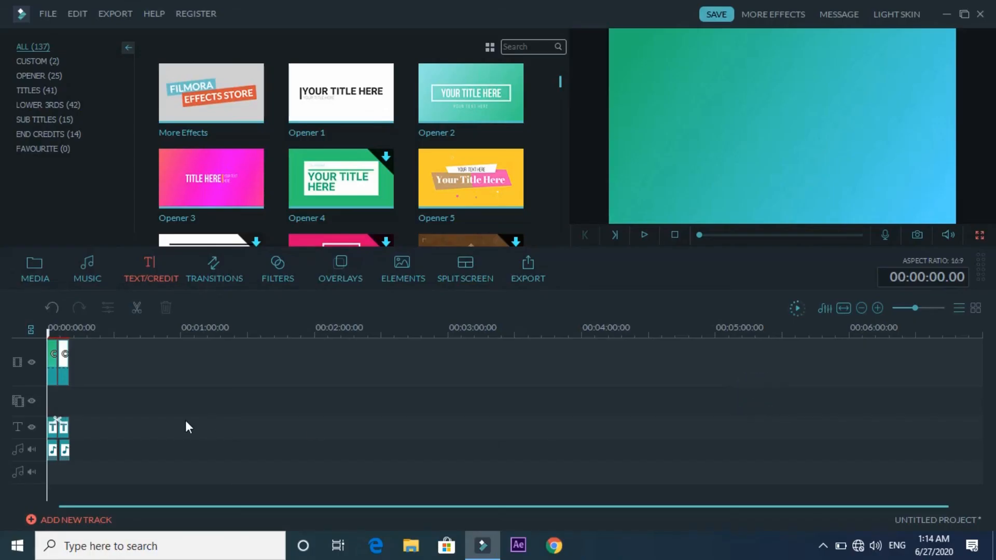